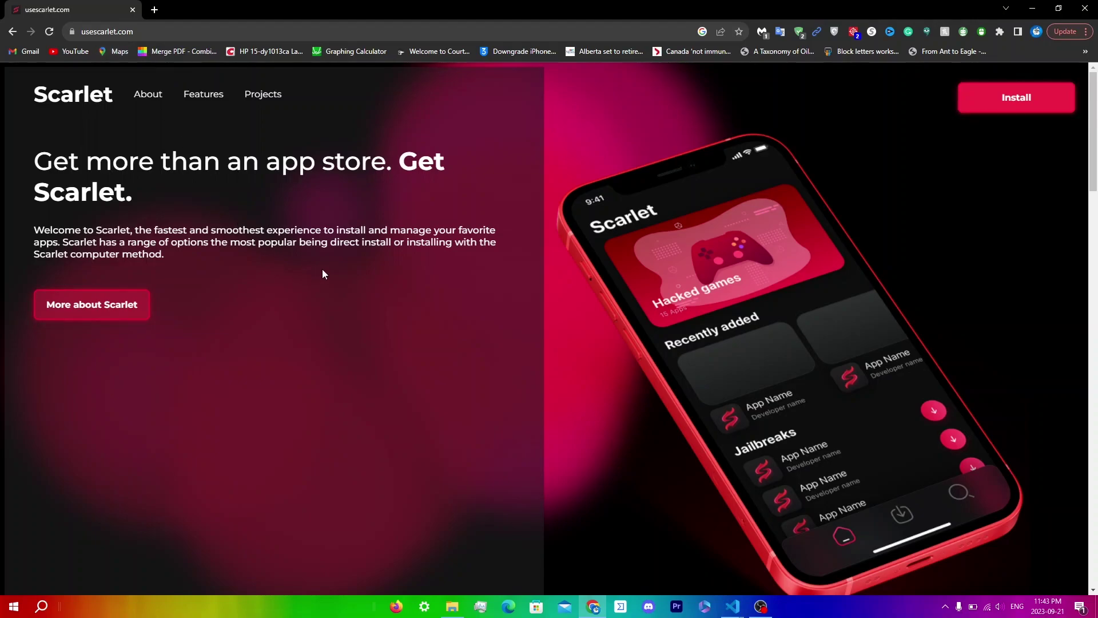
Scroll through Scarlet's Features list down to the Get Scarlet install section
scroll(481, 350, "down", 10)
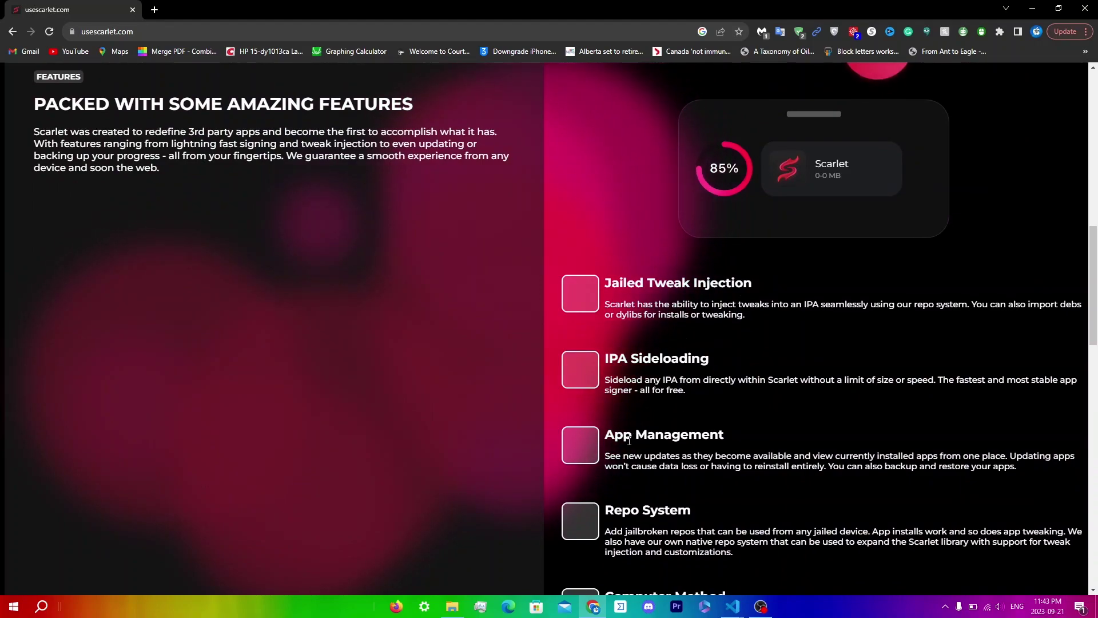
scroll(629, 440, "down", 3)
scroll(627, 318, "down", 2)
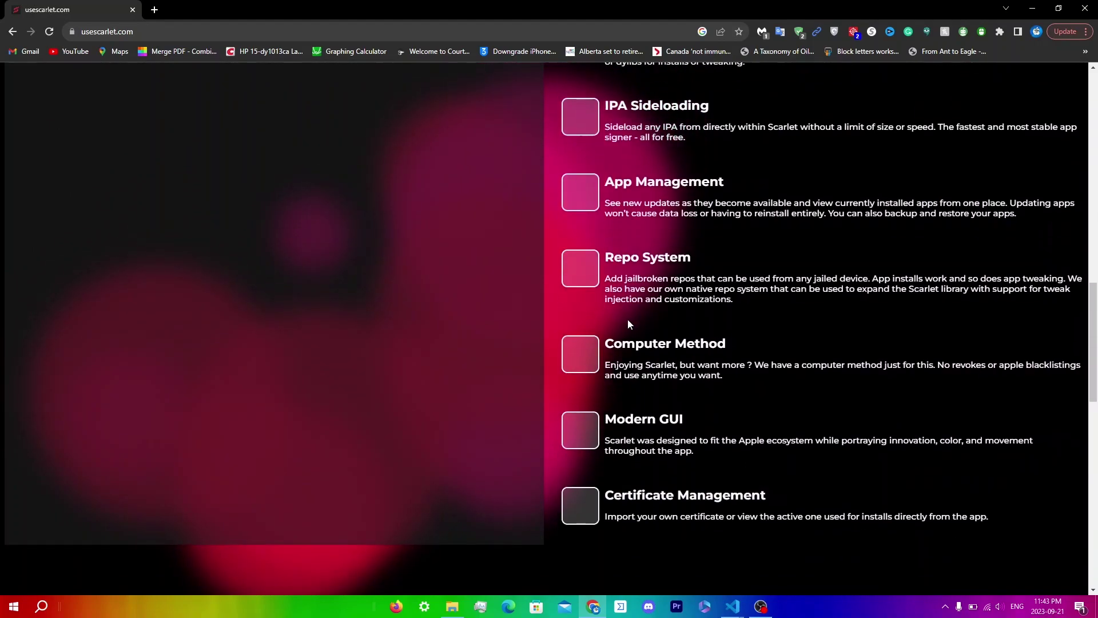
scroll(627, 318, "up", 1)
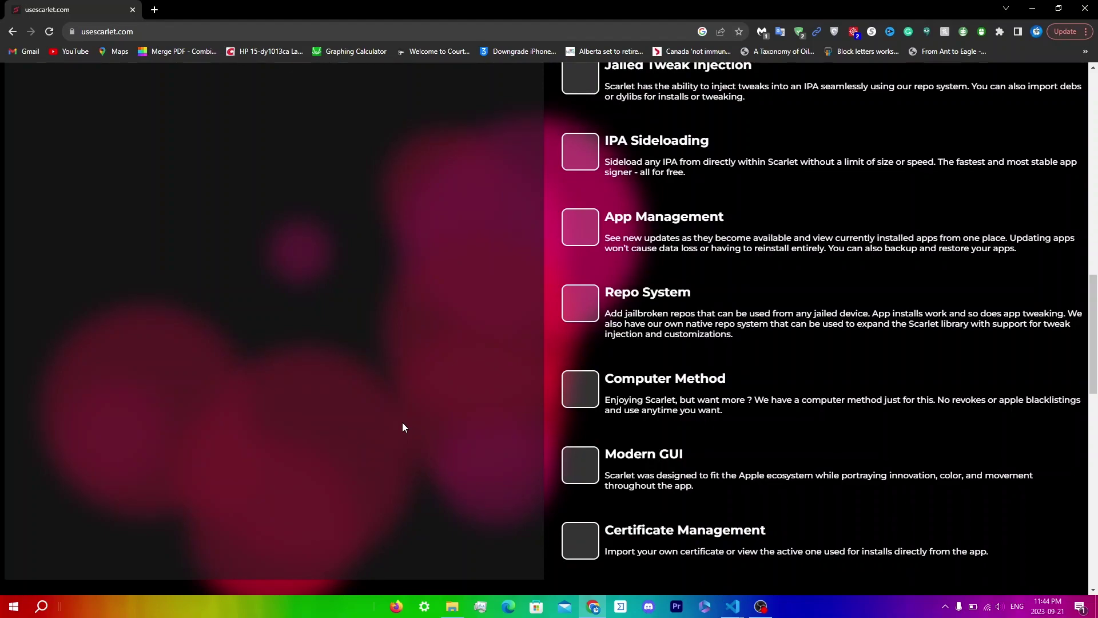
scroll(403, 427, "down", 10)
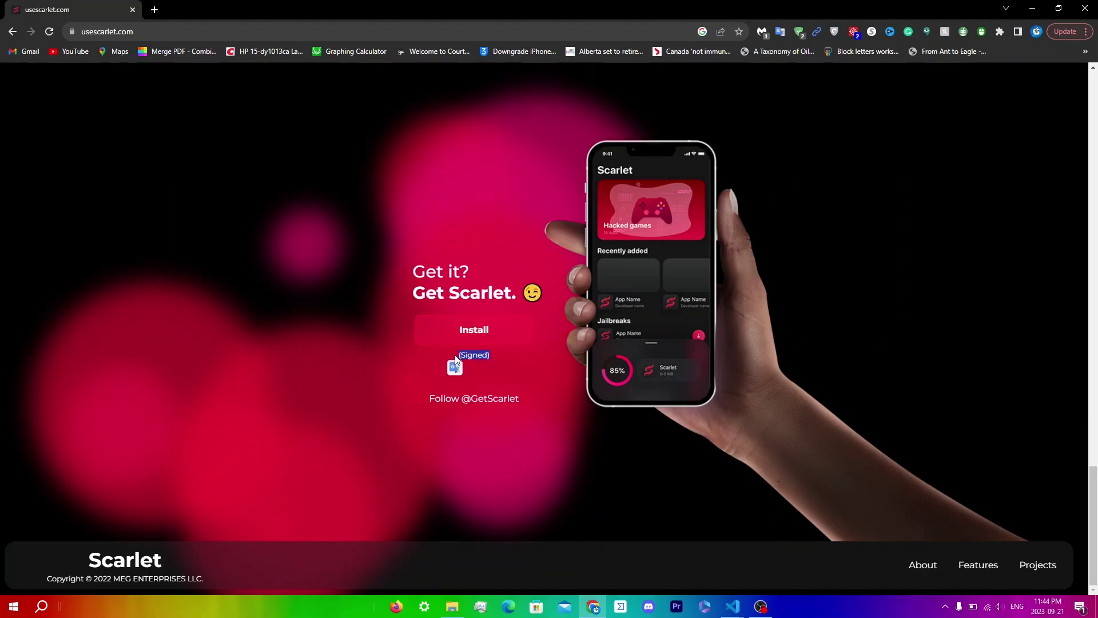
Choose Scarlet's Computer (No-Revokes) install option to reach the DebProvision GitHub page
left_click(462, 325)
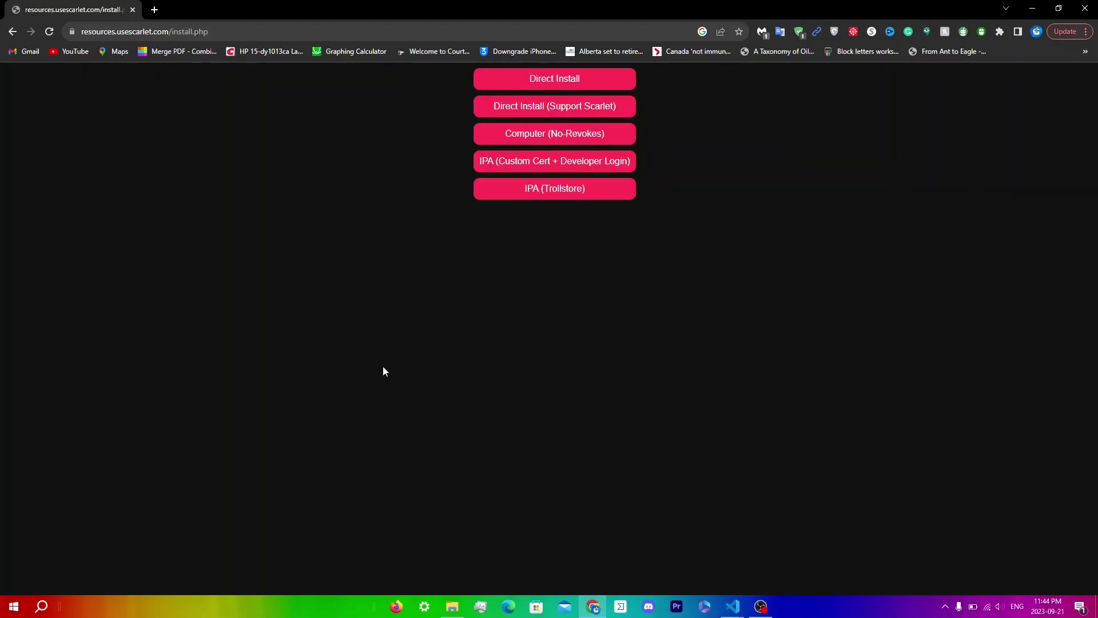
left_click(555, 137)
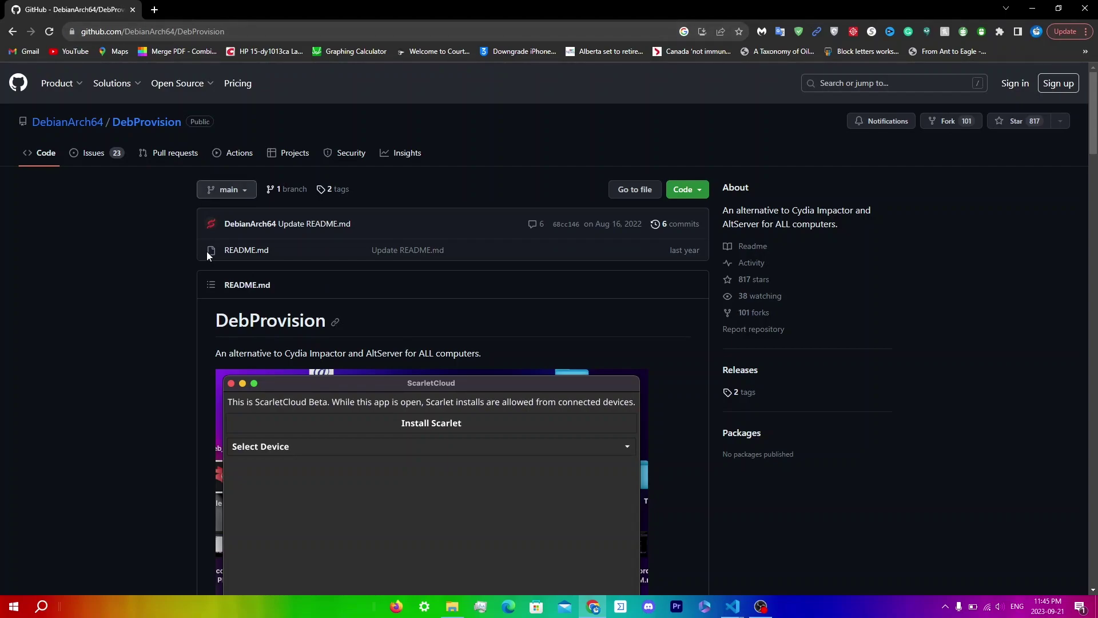
Open the README Setup section's Install iTunes link in a new browser tab
scroll(376, 298, "down", 10)
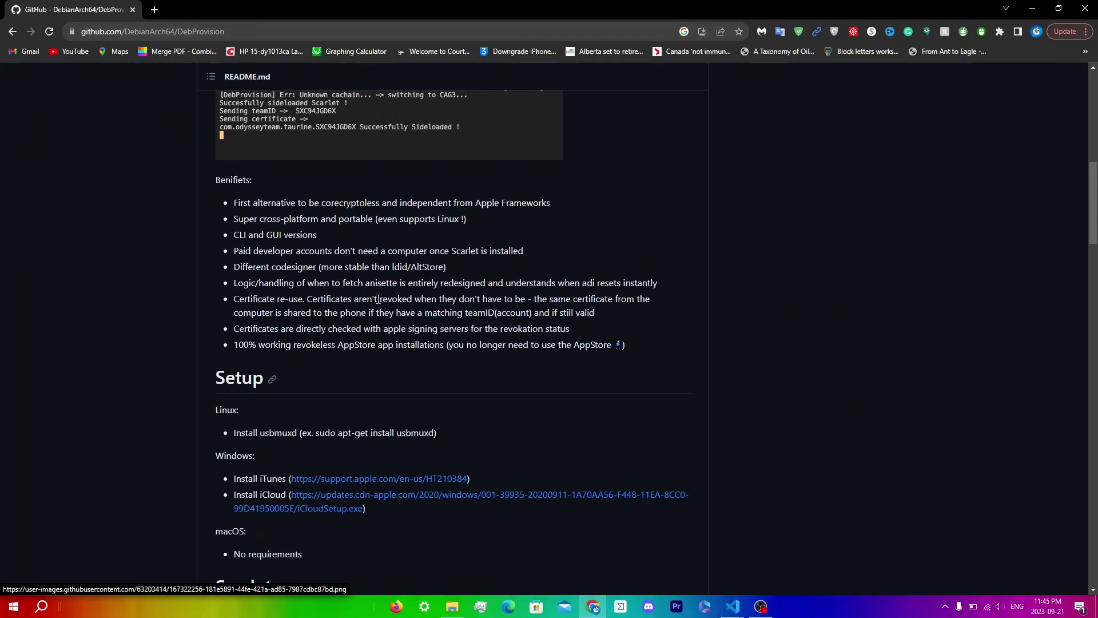
scroll(378, 298, "down", 2)
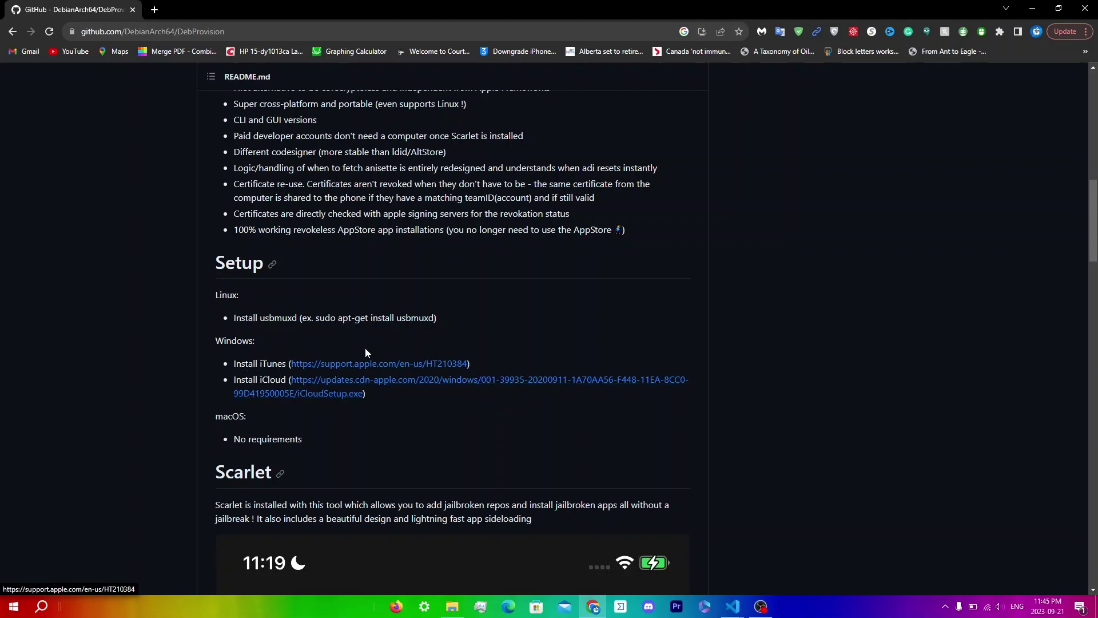
right_click(345, 366)
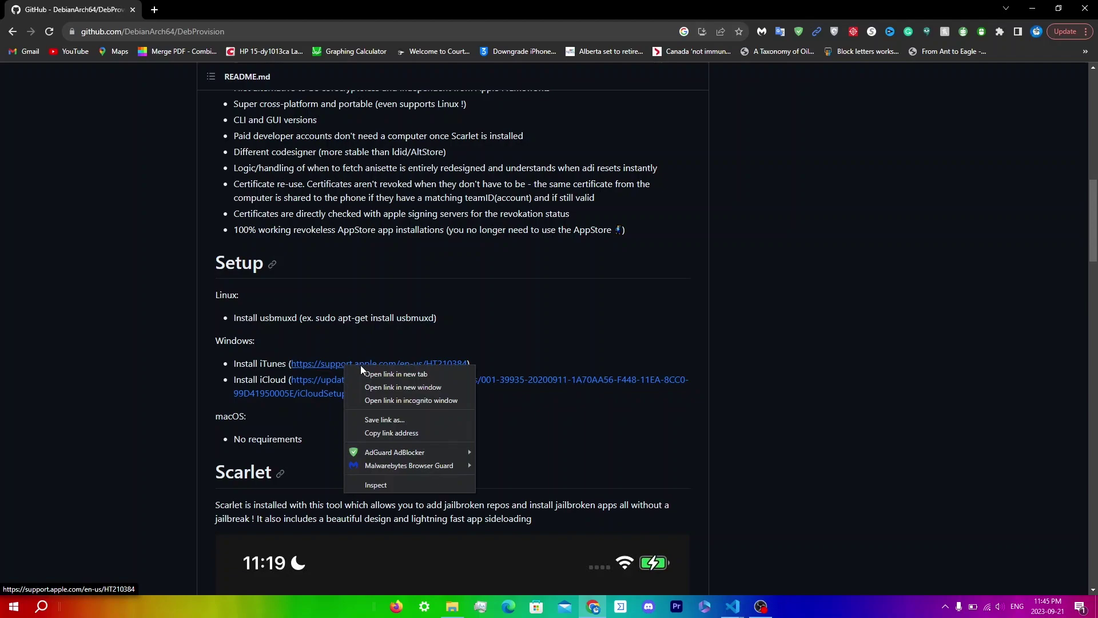
left_click(362, 371)
Download the 64-bit iTunes 12.10.11 for Windows 10 installer and run it
left_click(145, 10)
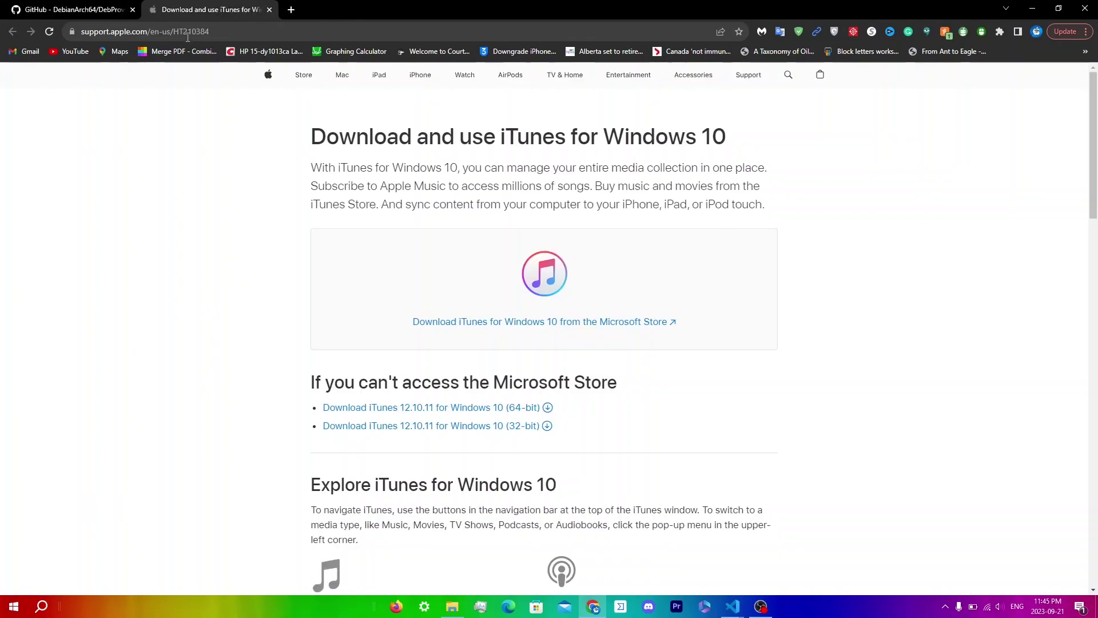
left_click(394, 408)
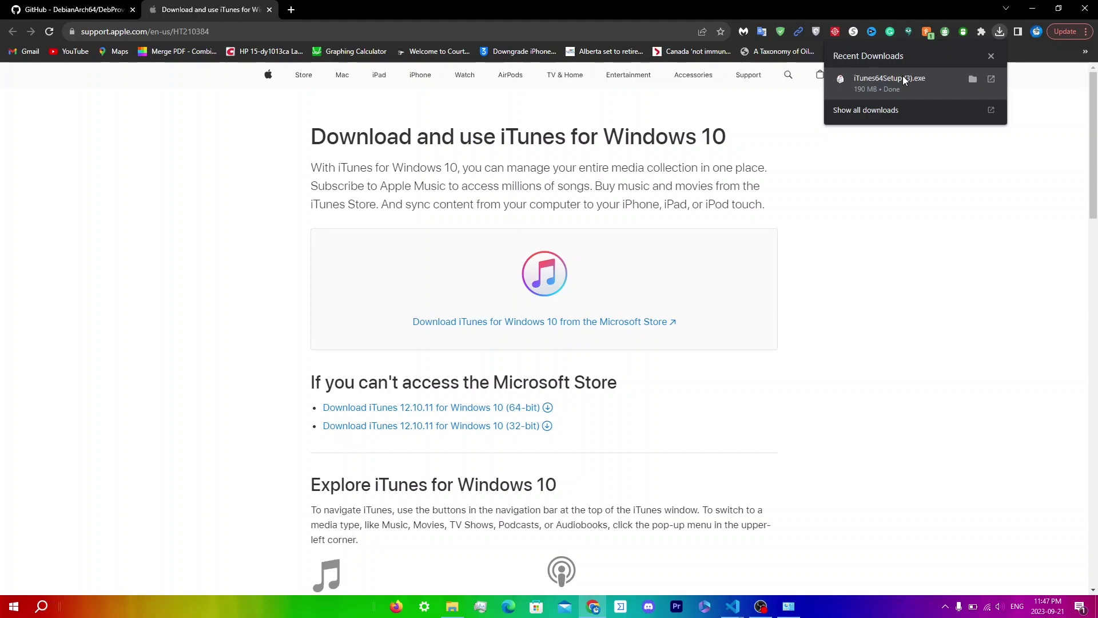
left_click(904, 80)
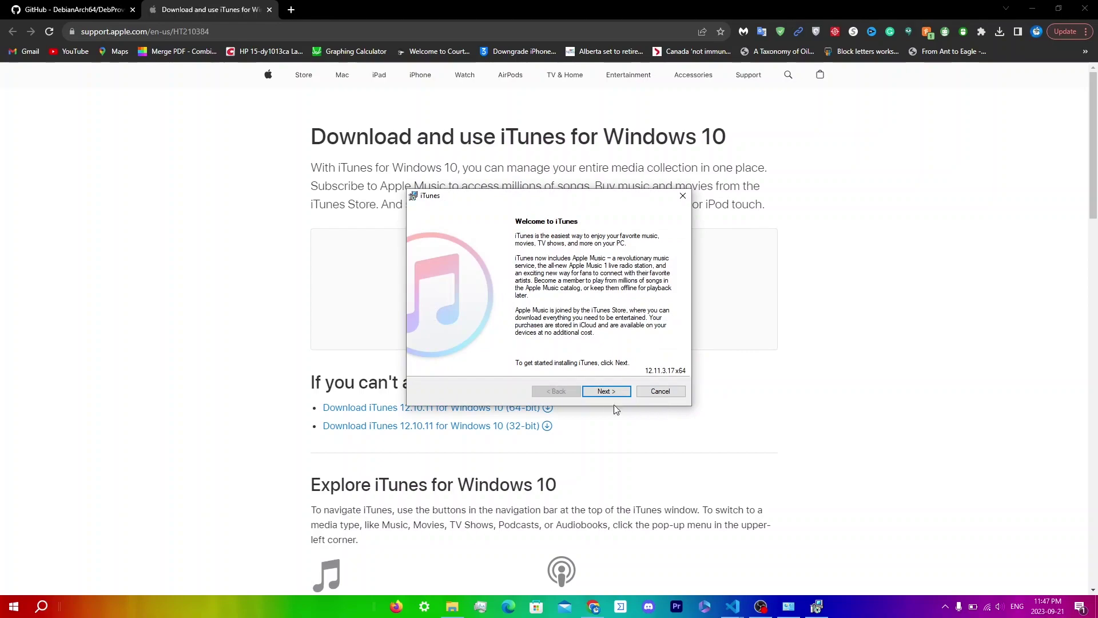
Install iTunes with the default options and finish with Open iTunes checked
left_click(606, 392)
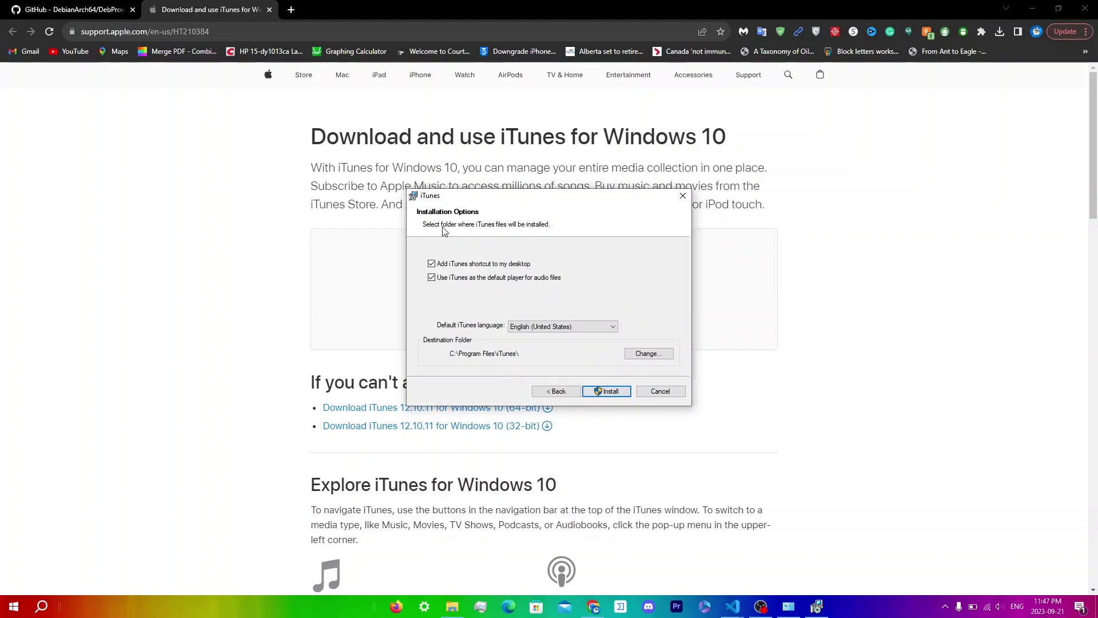
left_click(605, 393)
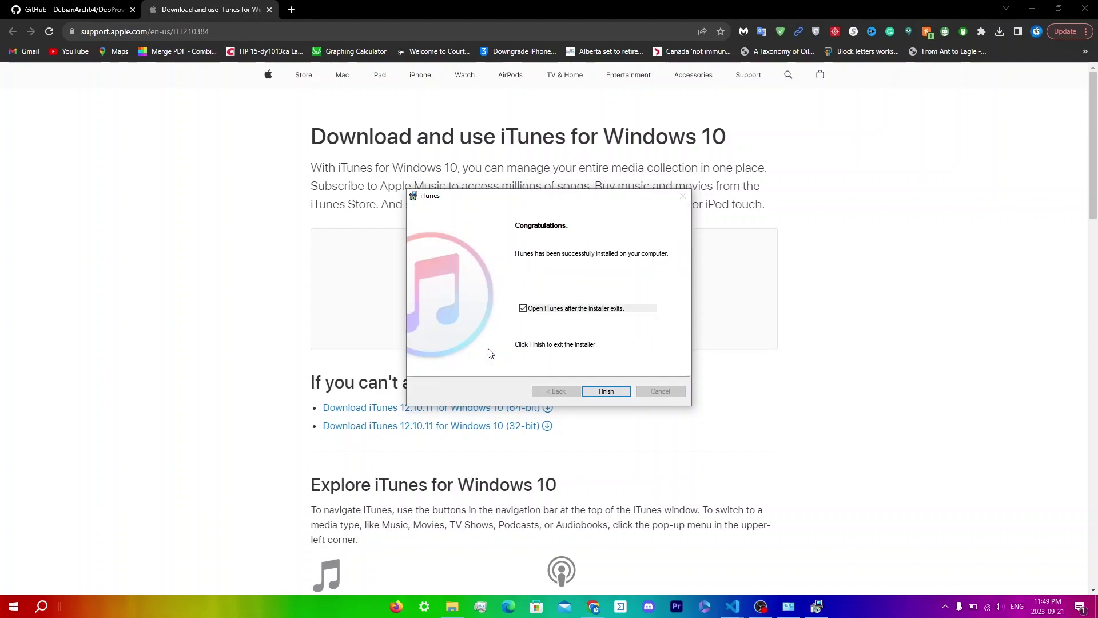
left_click(606, 393)
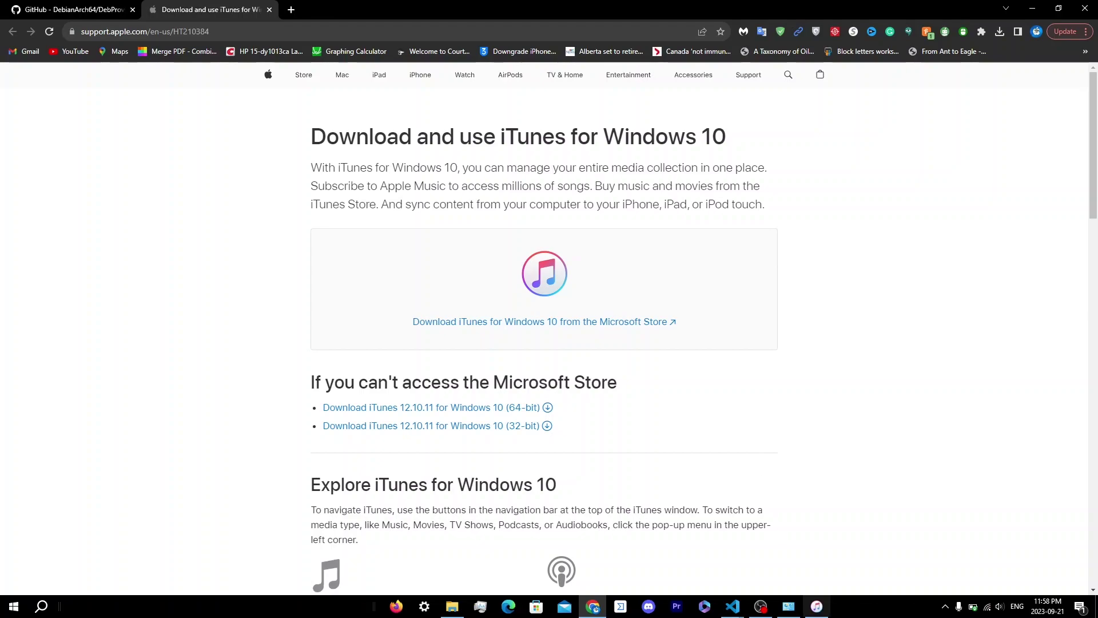
Decline the newer iTunes version and authorize this computer for the Apple account
left_click(823, 607)
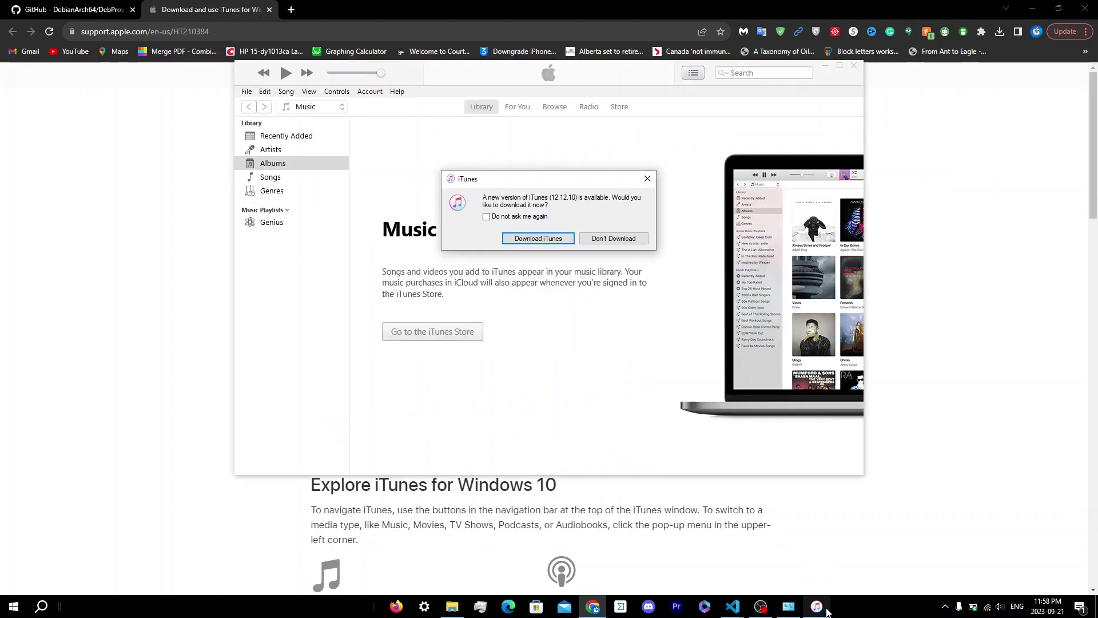
left_click(627, 241)
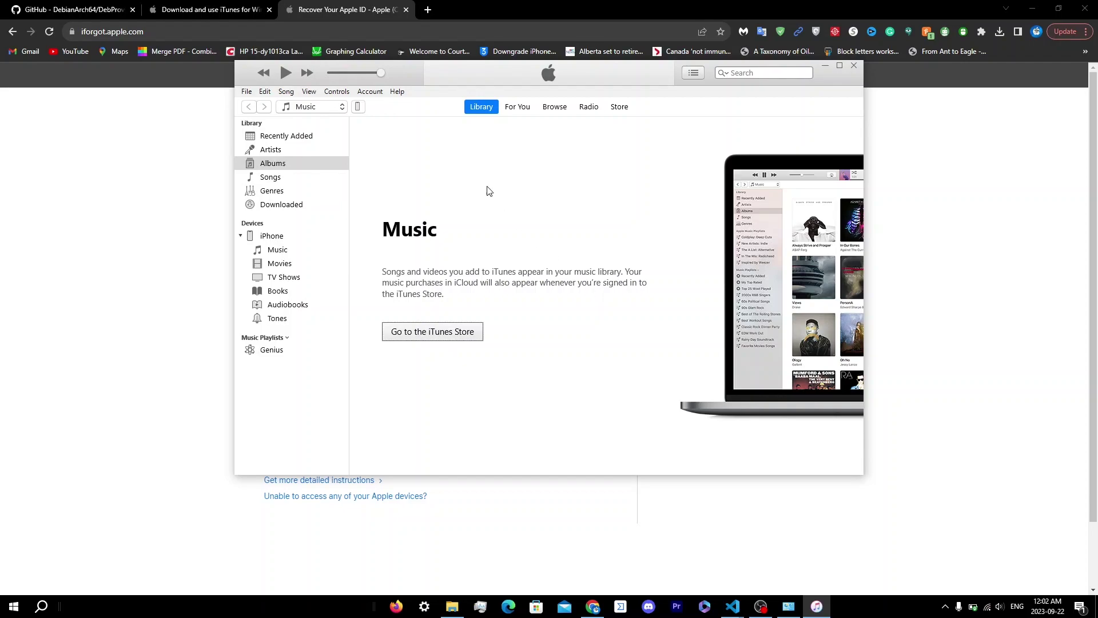
left_click(369, 91)
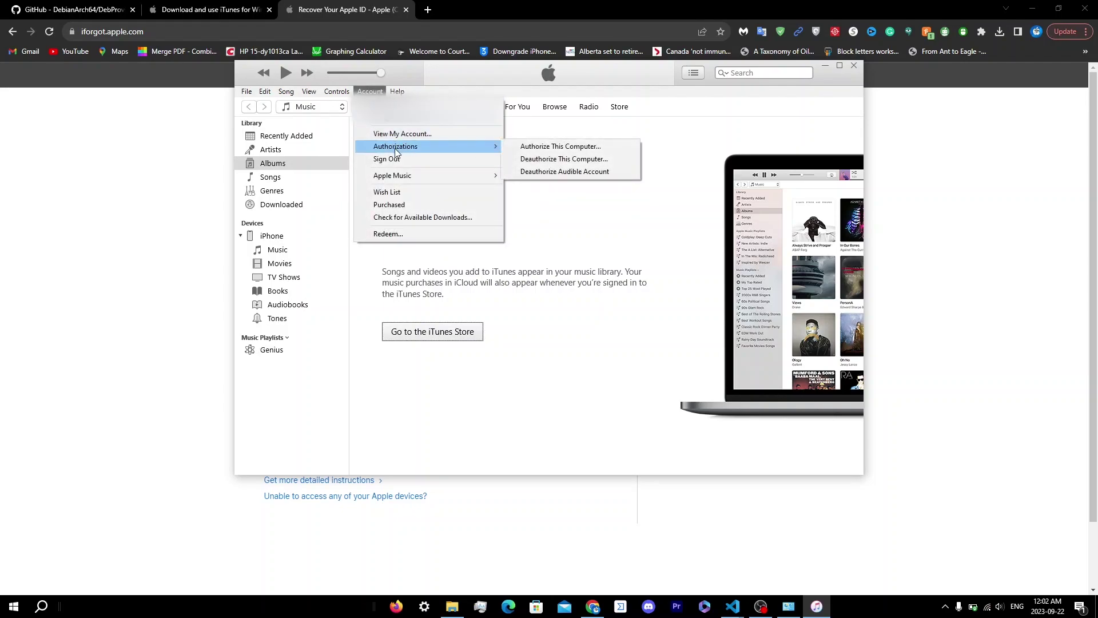
left_click(517, 147)
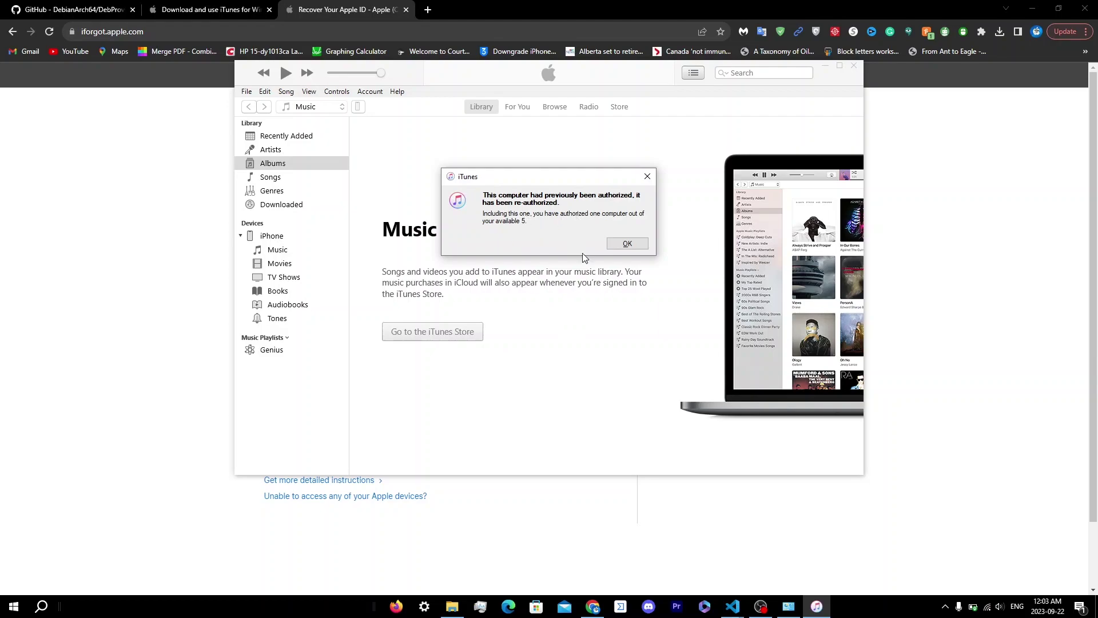
left_click(627, 244)
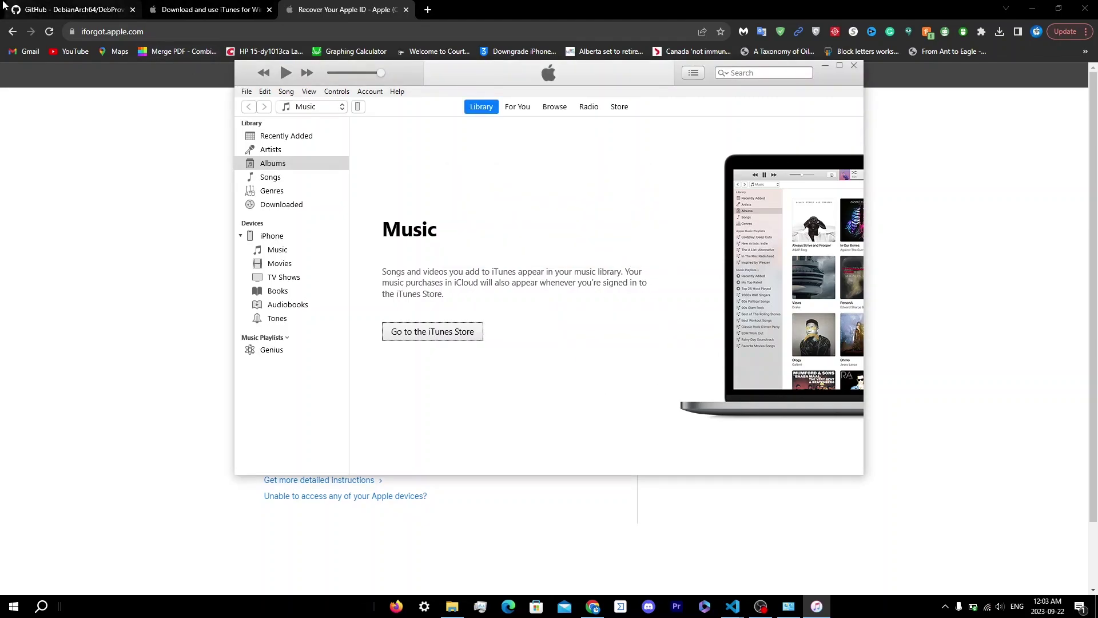
Download the iCloud installer from the DebProvision README and launch it
left_click(20, 9)
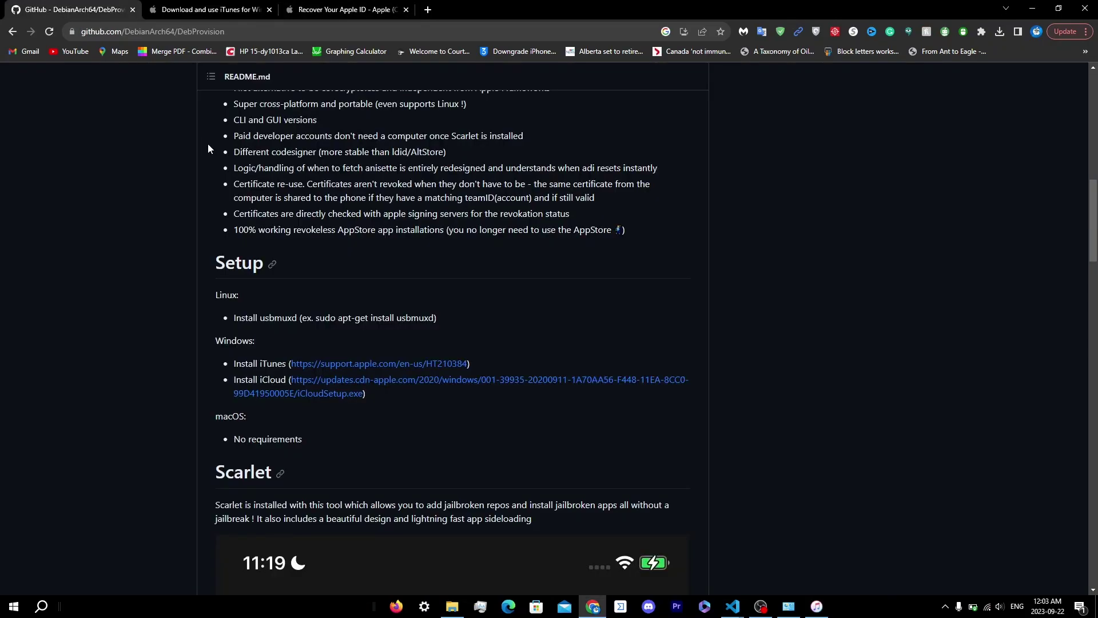
left_click(311, 383)
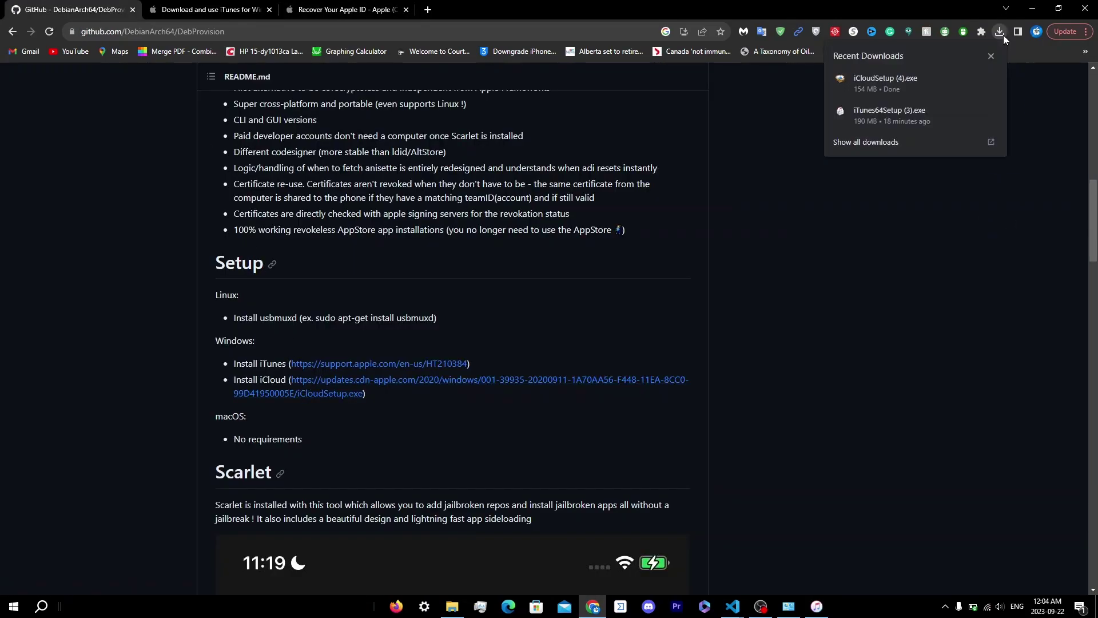
left_click(894, 78)
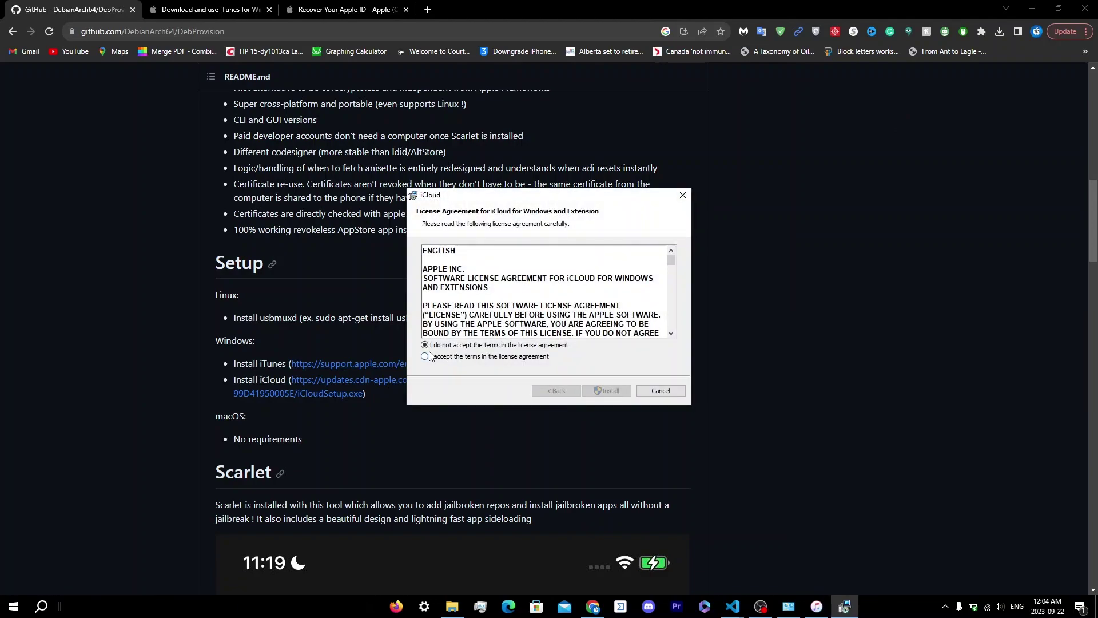
Accept the iCloud licence terms and install iCloud for Windows
left_click(427, 357)
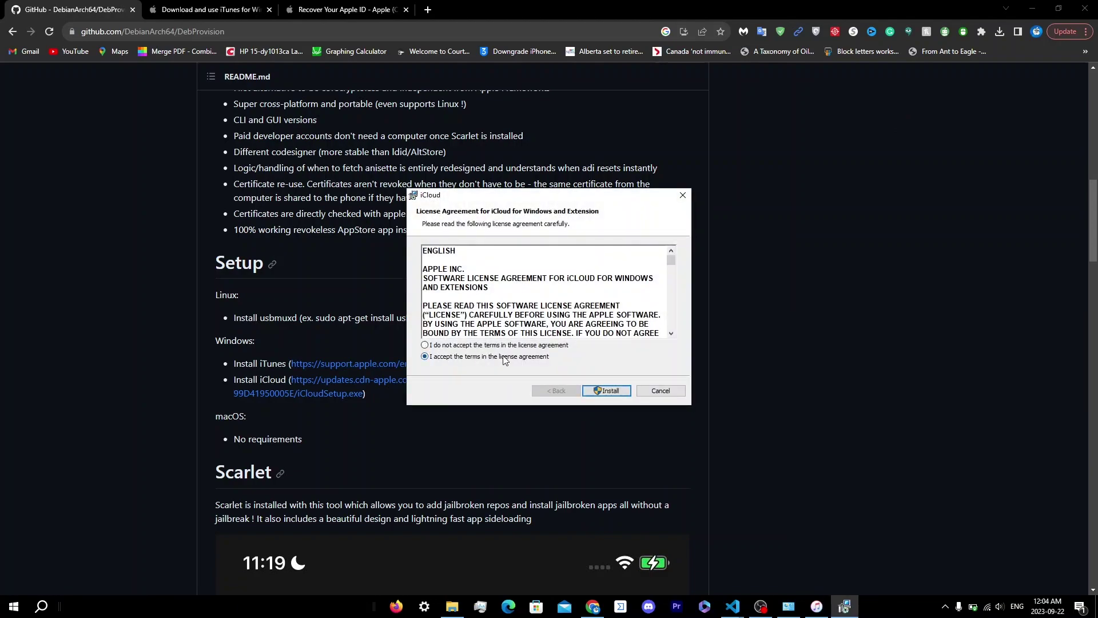
left_click(598, 390)
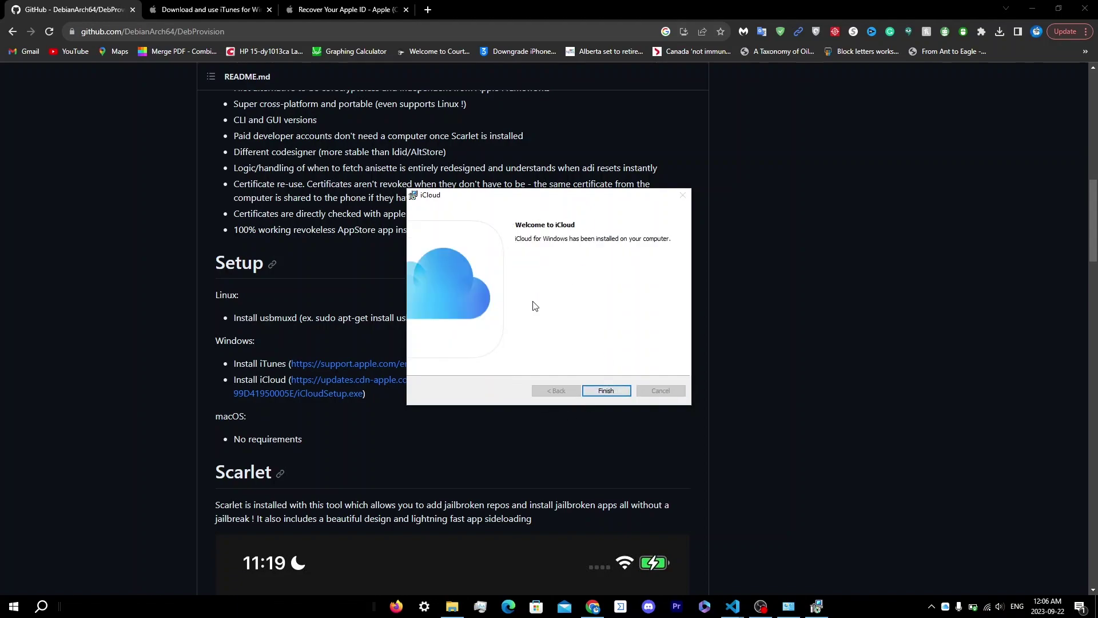
left_click(599, 391)
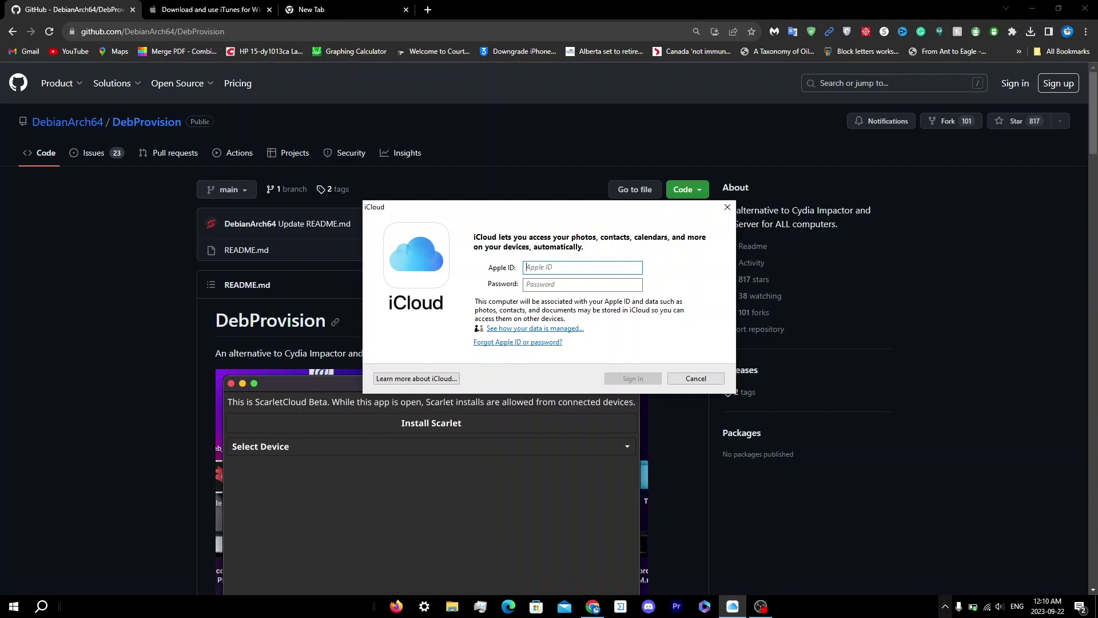
Sign in to iCloud with the Apple ID from the tray icon, then close settings unapplied
left_click(942, 610)
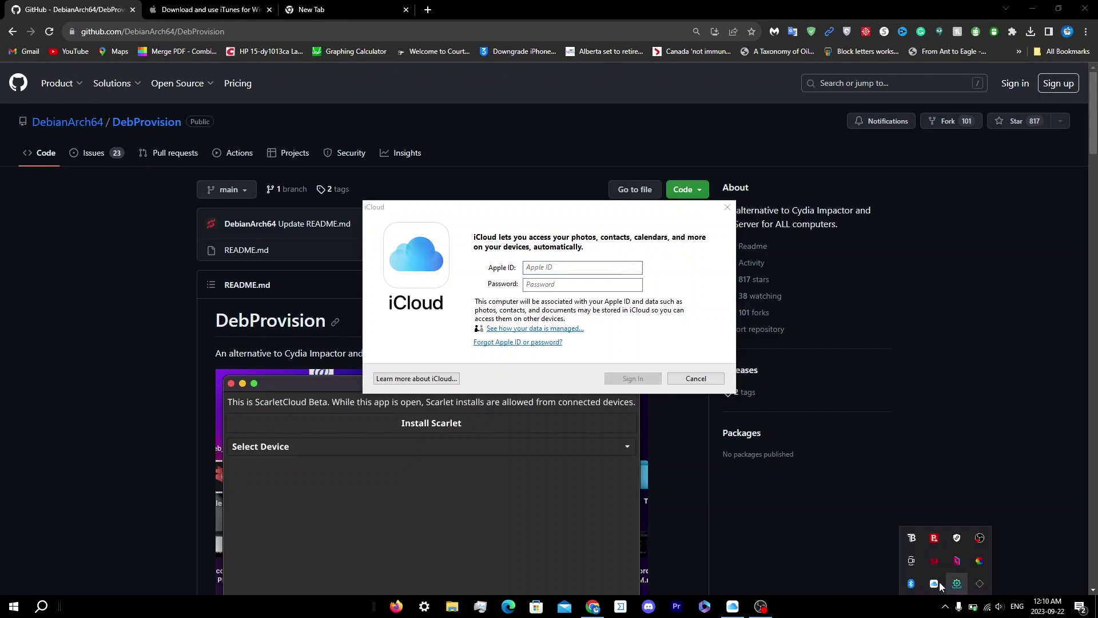
left_click(933, 583)
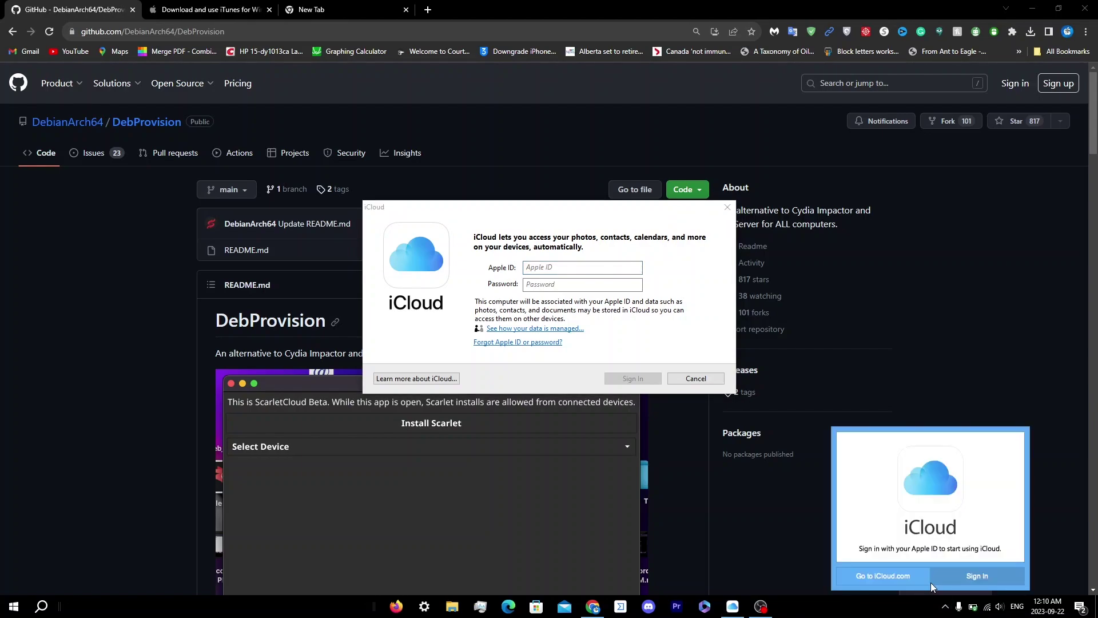
left_click(565, 267)
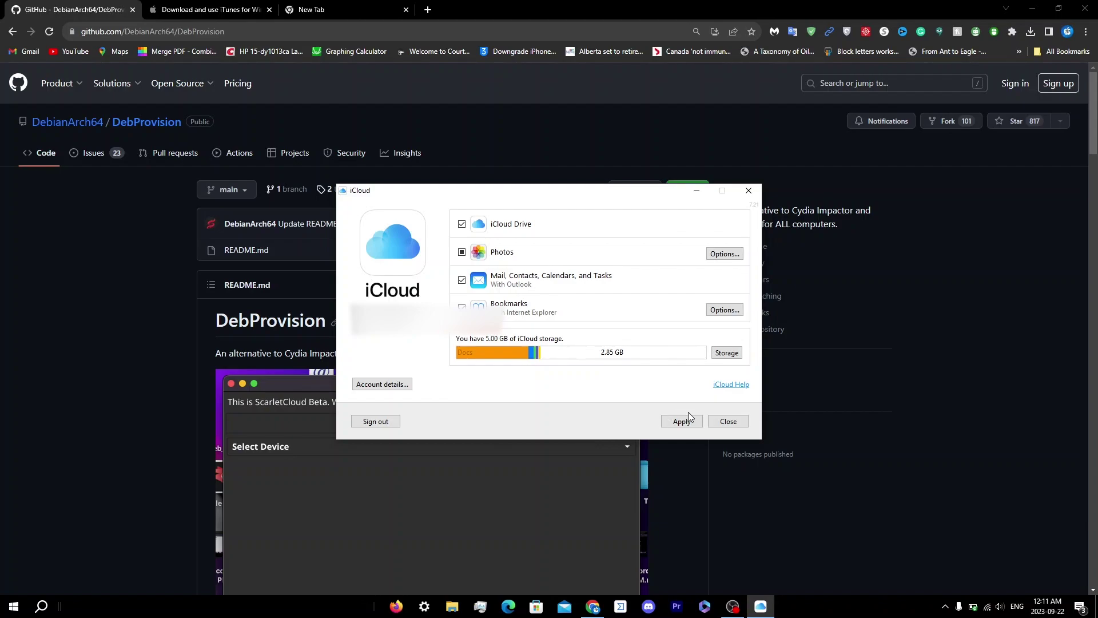
left_click(721, 426)
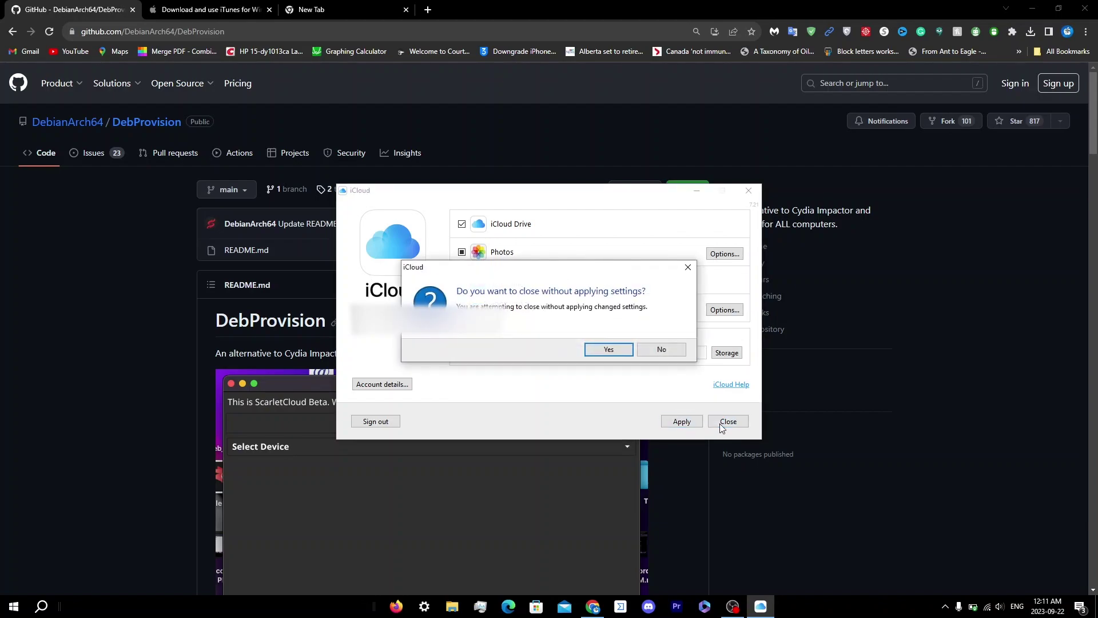
left_click(608, 349)
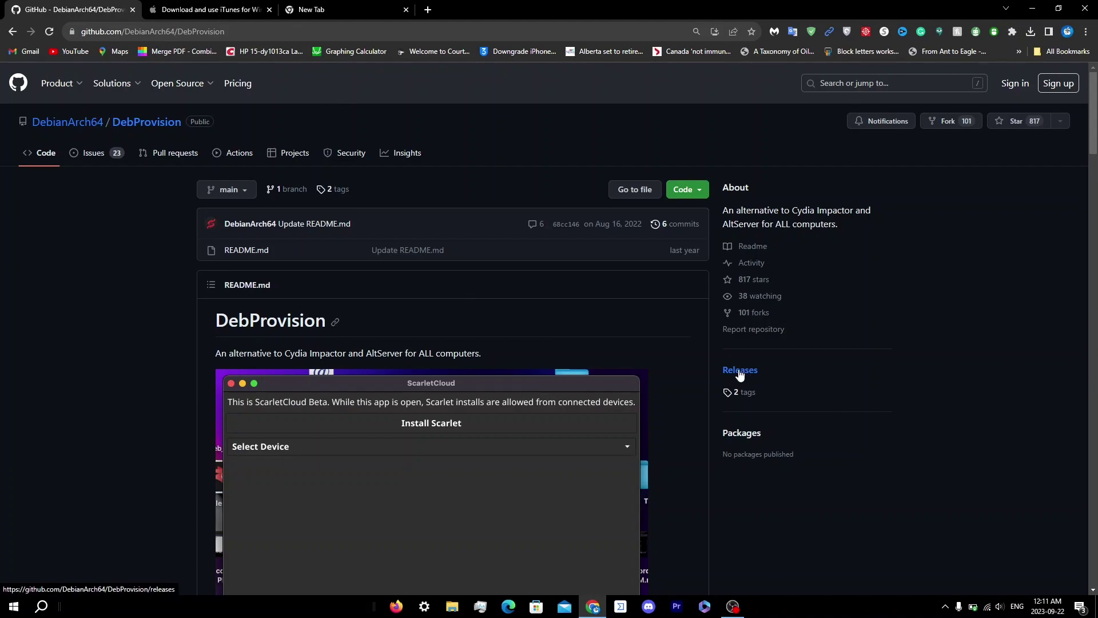
Download scarletcloudux-windows-386.exe from the DebProvision release Assets and check its progress
left_click(743, 375)
scroll(743, 374, "down", 12)
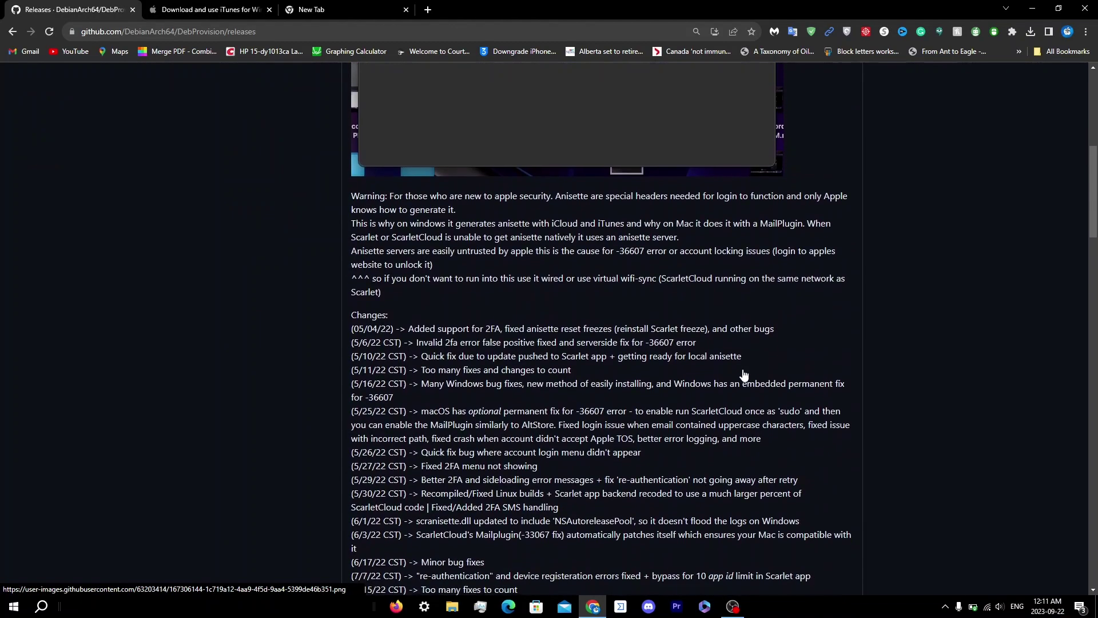
scroll(742, 374, "down", 5)
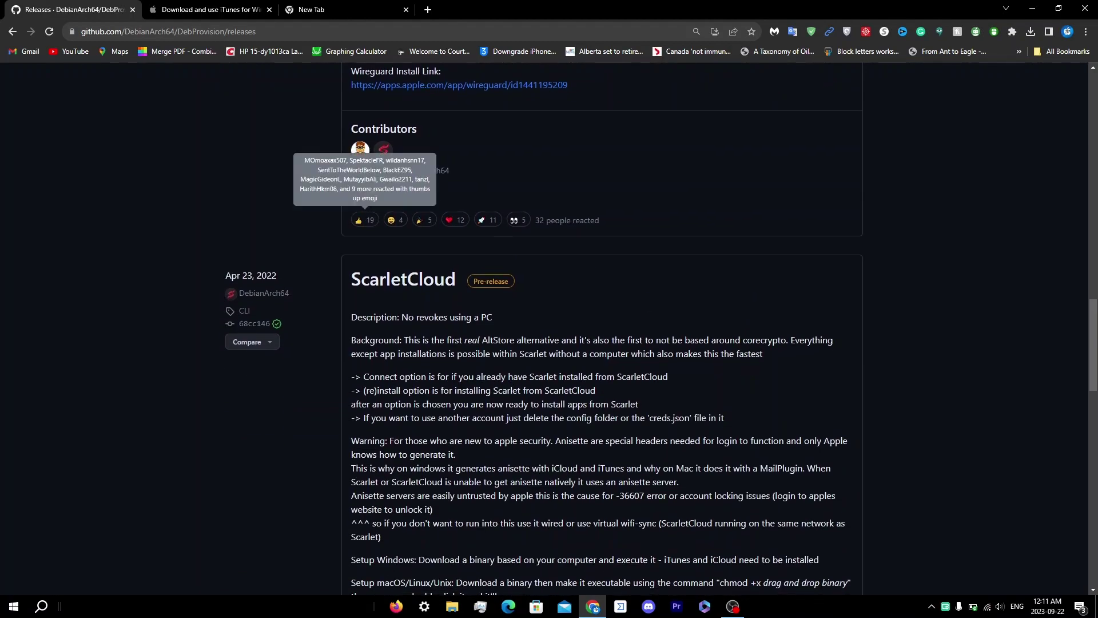
left_click(386, 196)
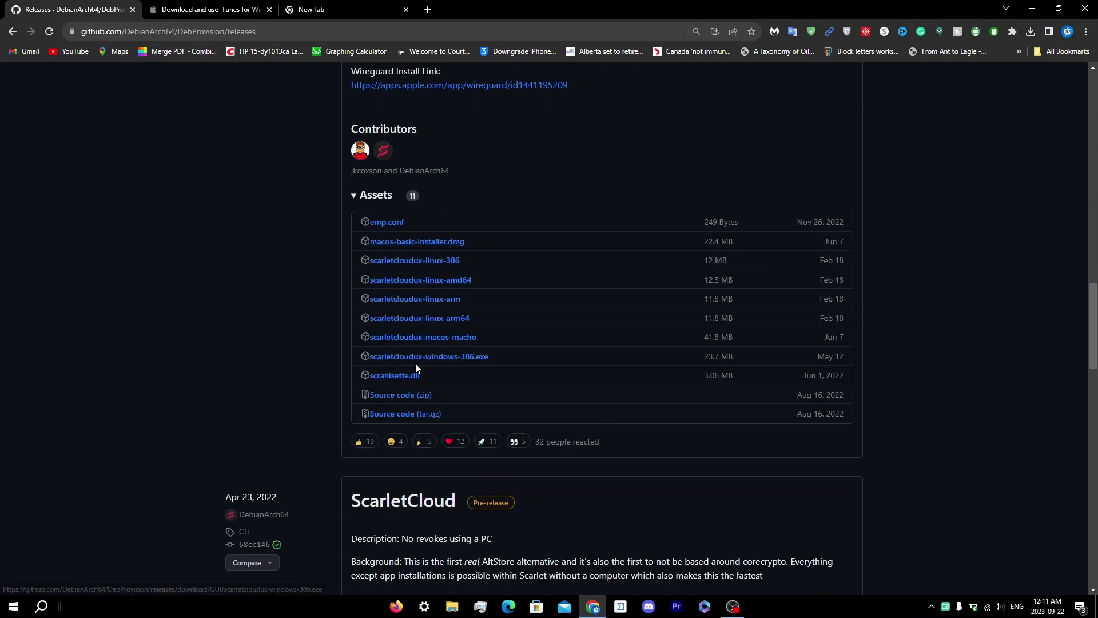
left_click(464, 355)
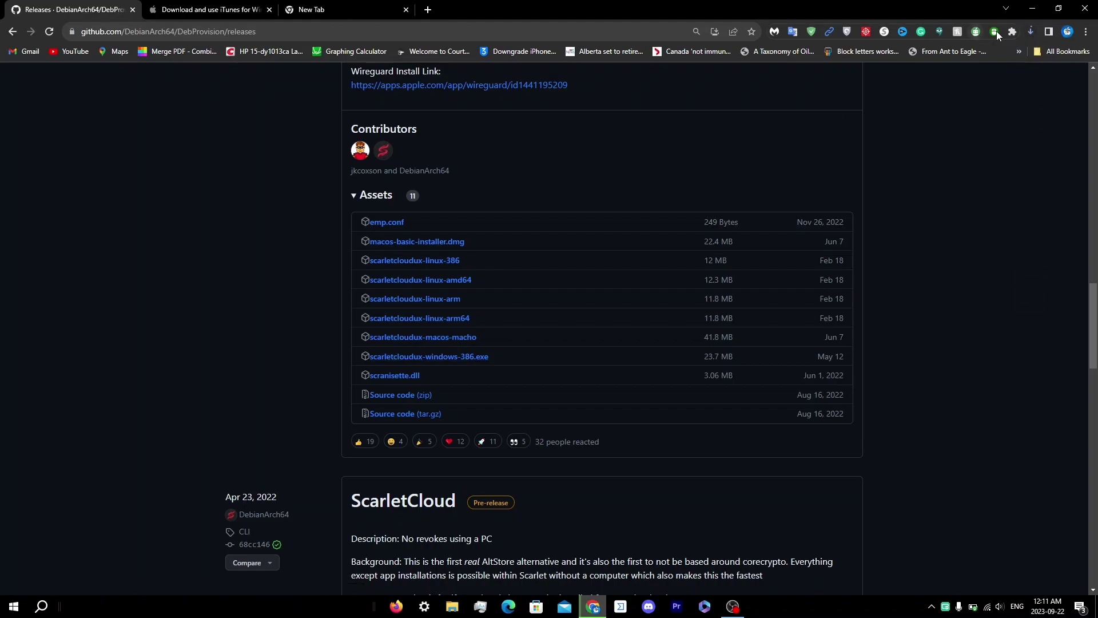
left_click(1032, 30)
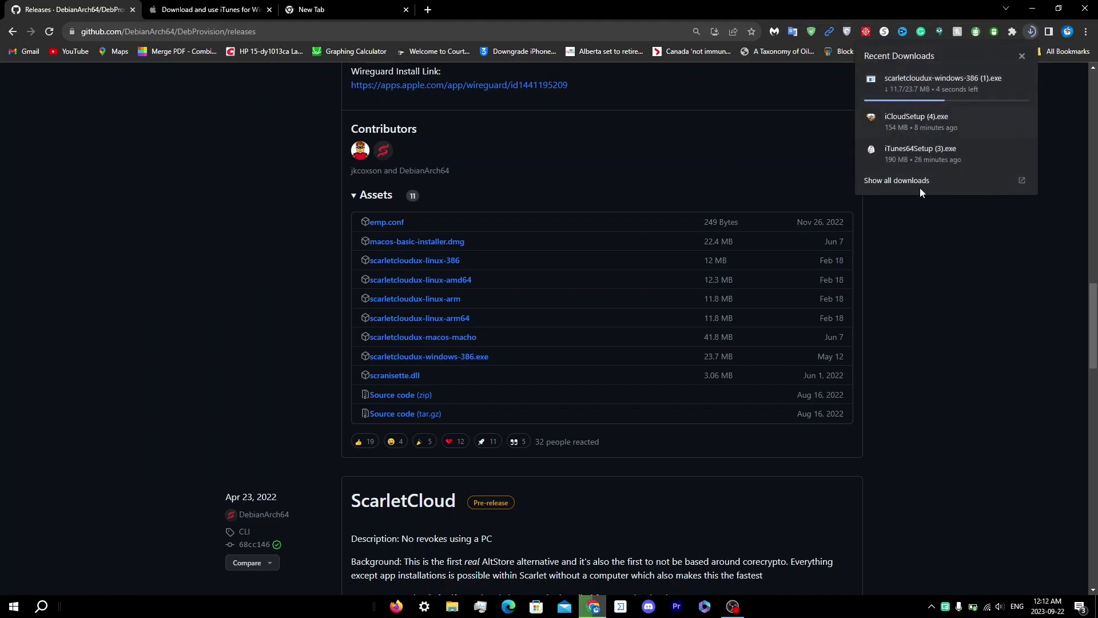
left_click(944, 366)
Run scarletcloudux-windows-386 (1).exe from the Downloads folder as administrator
left_click(449, 611)
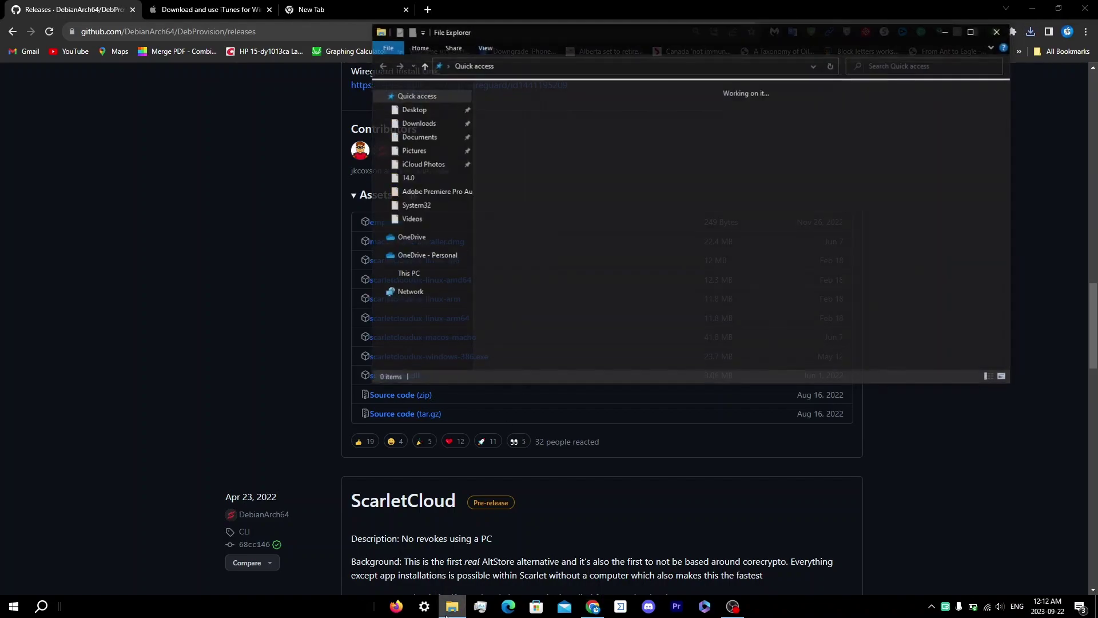
left_click(417, 123)
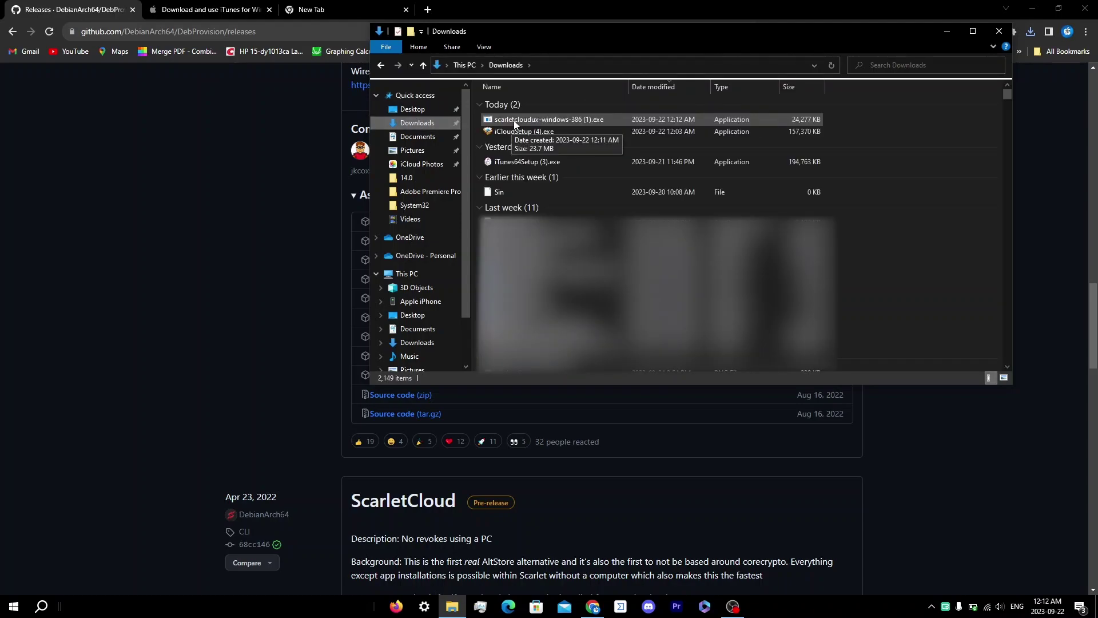
left_click(513, 120)
right_click(514, 120)
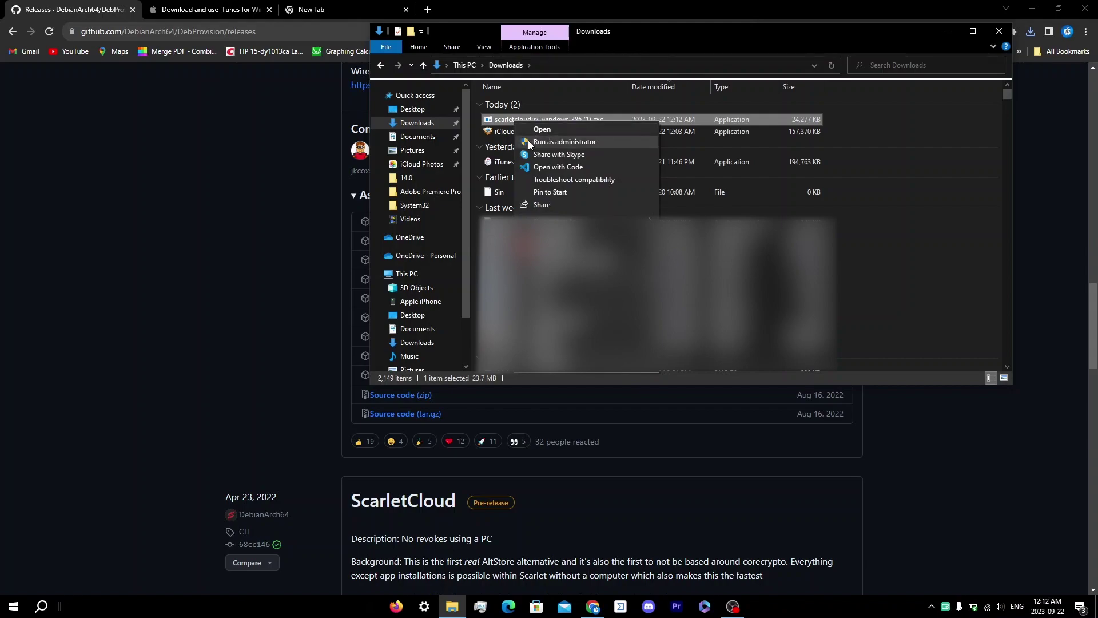
left_click(529, 142)
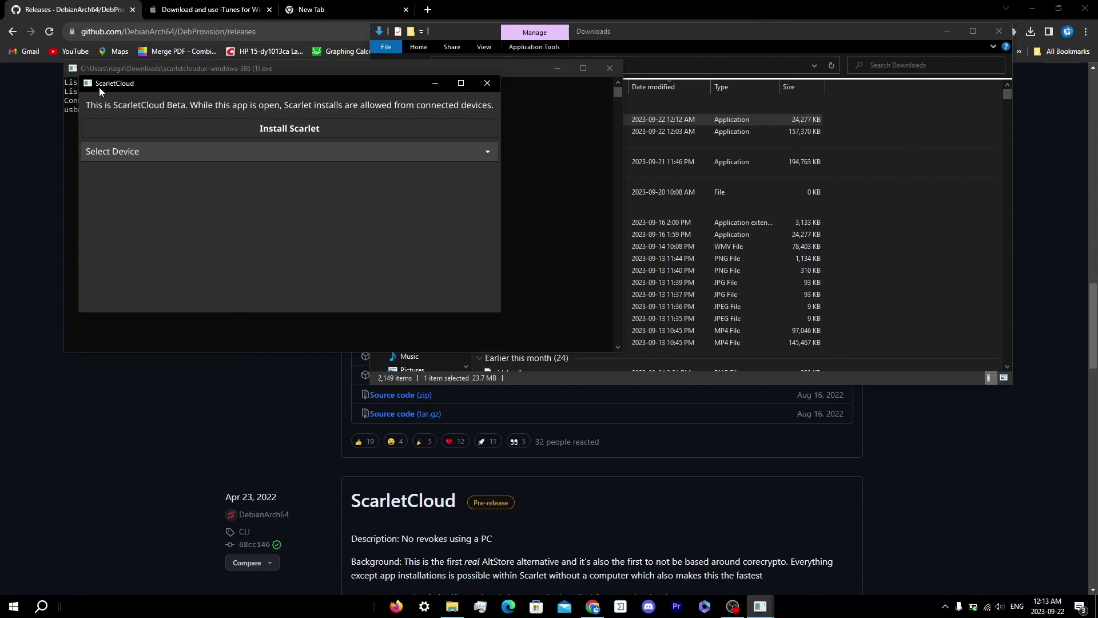
Choose the connected iPhone's device ID from ScarletCloud's Select Device list as the install target
left_click_drag(98, 87, 143, 95)
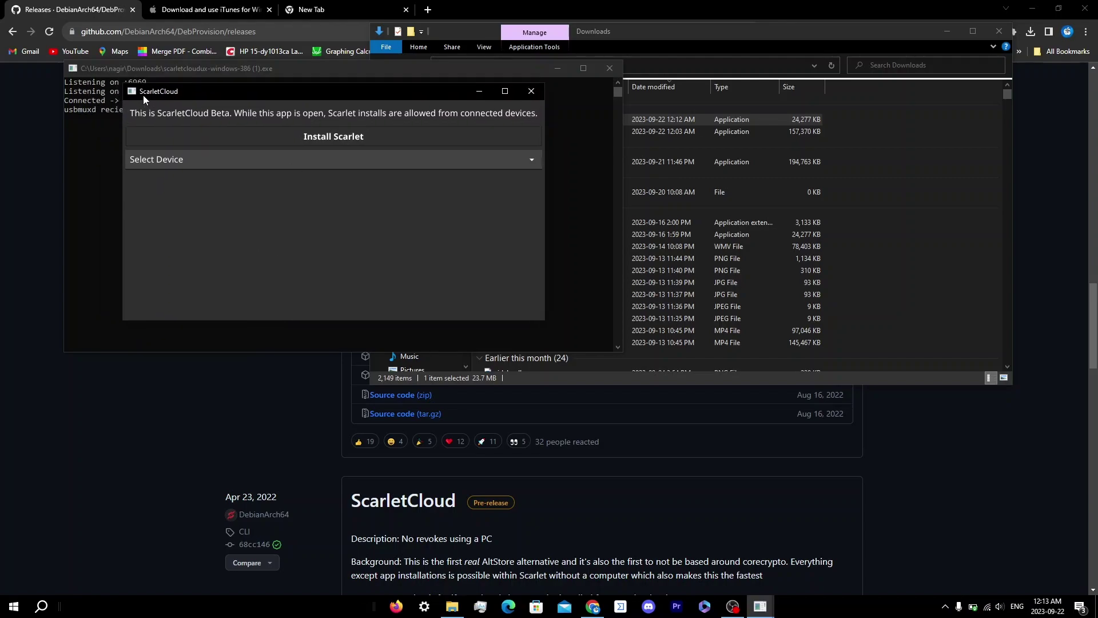
left_click(165, 159)
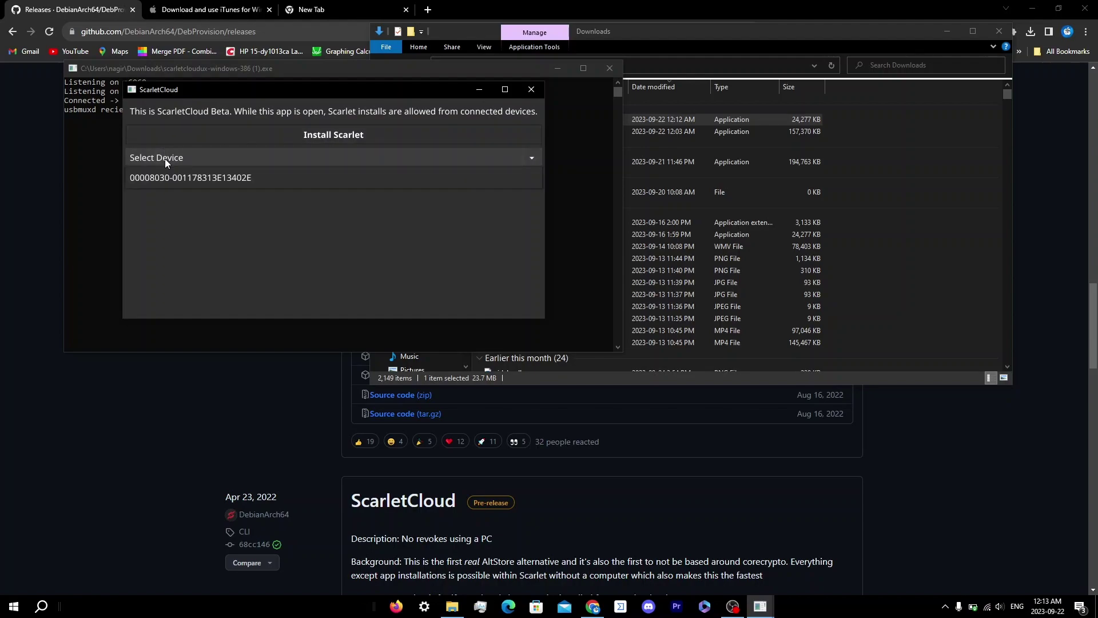
left_click(197, 173)
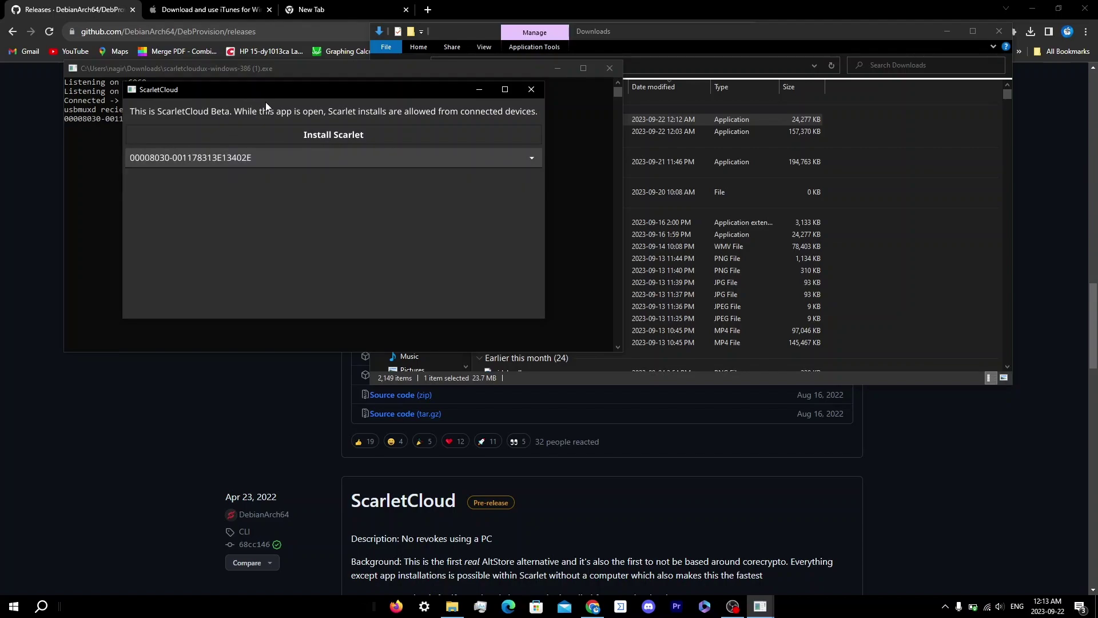
left_click_drag(253, 95, 447, 135)
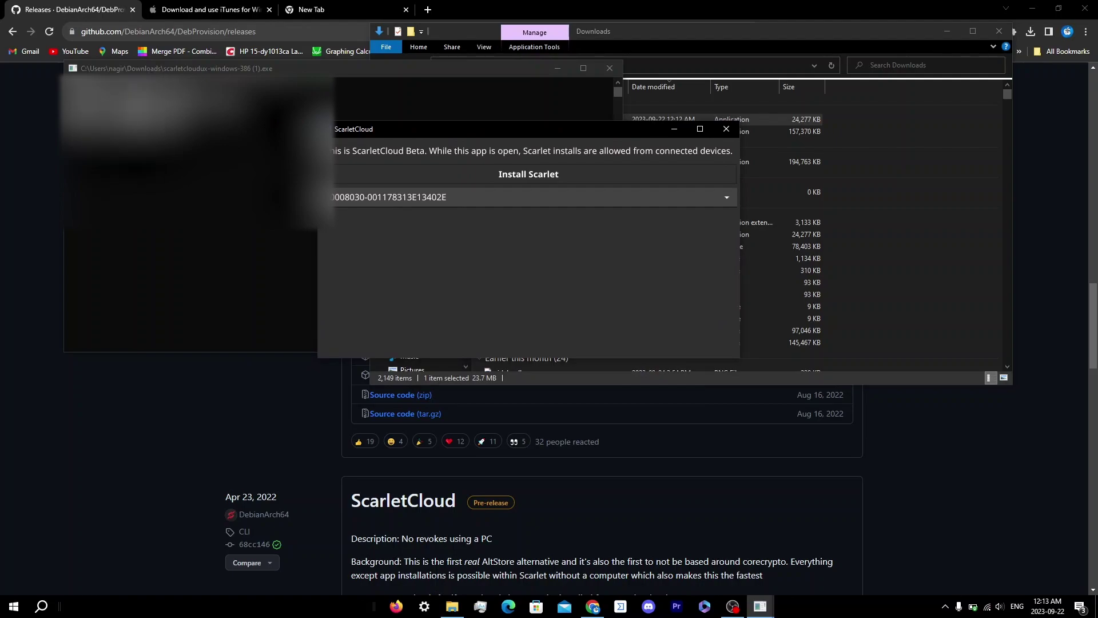
Start Install Scarlet so the Apple account sign-in prompt for email and password appears
left_click(521, 174)
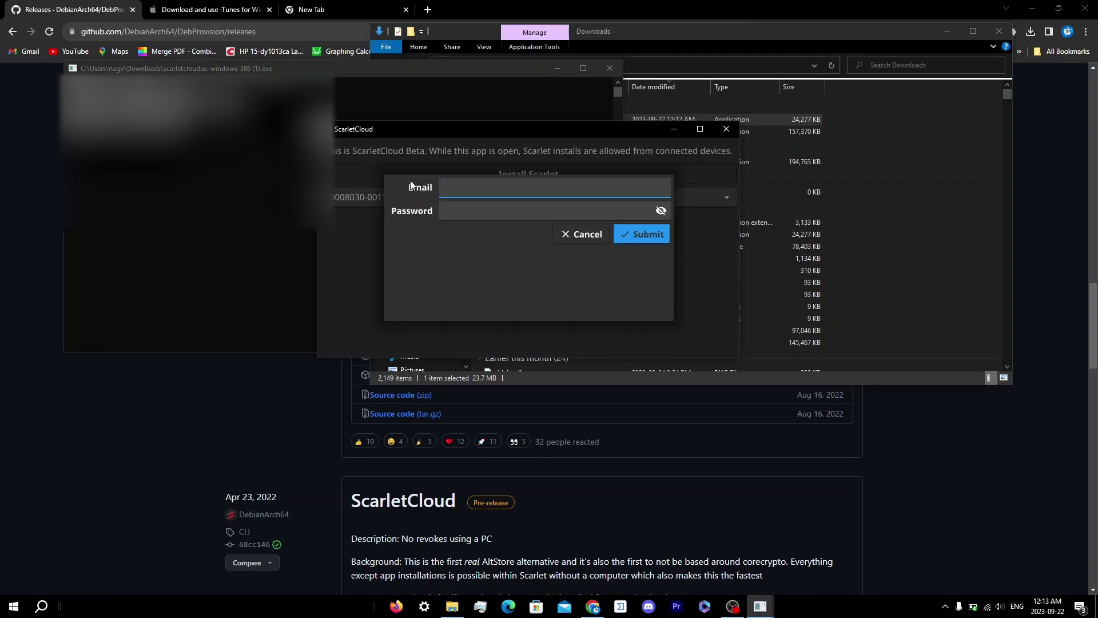